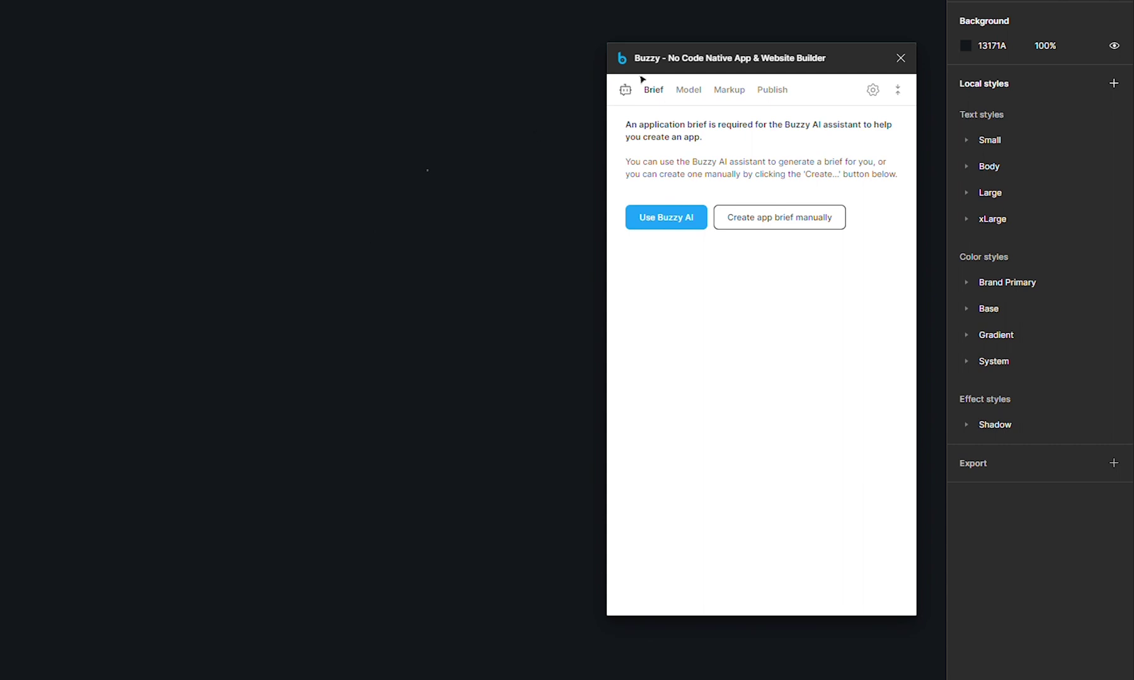
Raise the plugin window, open the AI Assistant chat, and begin the 'Create an app that allows people to plan events together.' prompt.
{"action": "left_click_drag", "start_coordinate": [727, 53], "coordinate": [728, 34]}
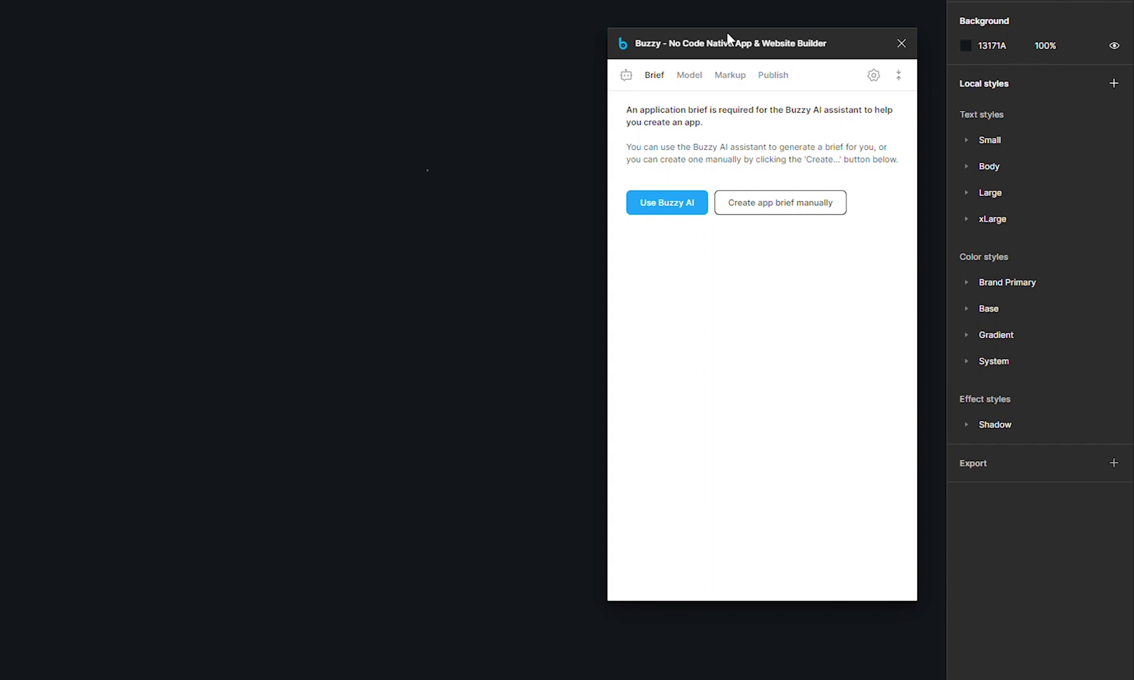
{"action": "left_click_drag", "start_coordinate": [728, 33], "coordinate": [724, 19]}
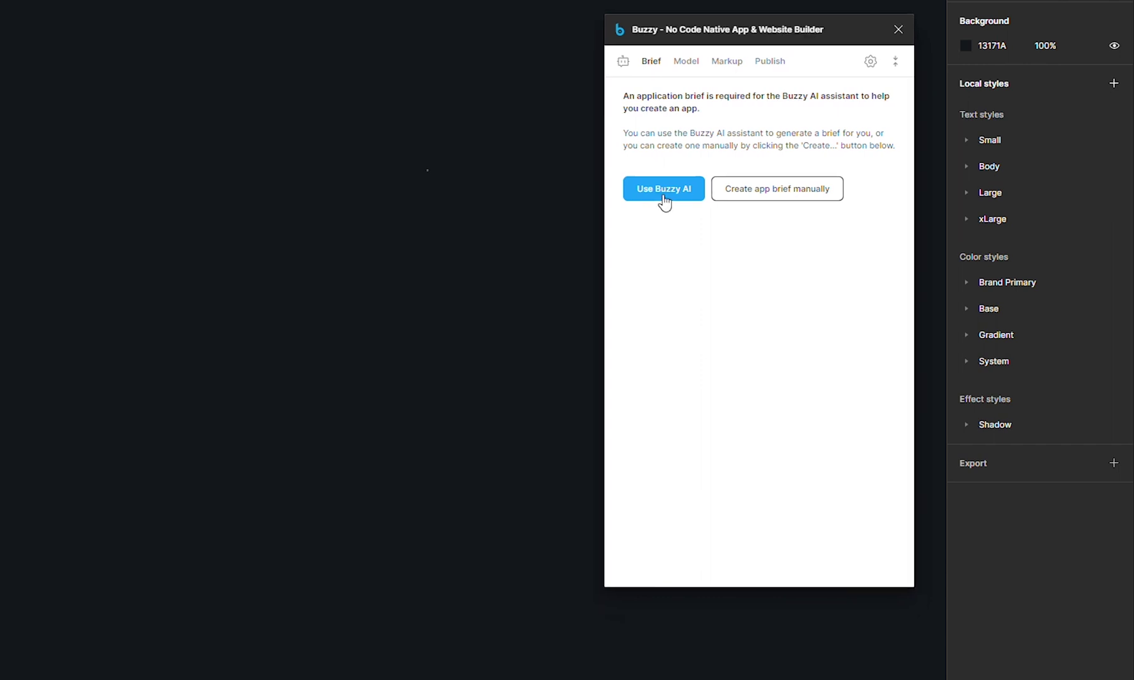
{"action": "left_click", "coordinate": [623, 63]}
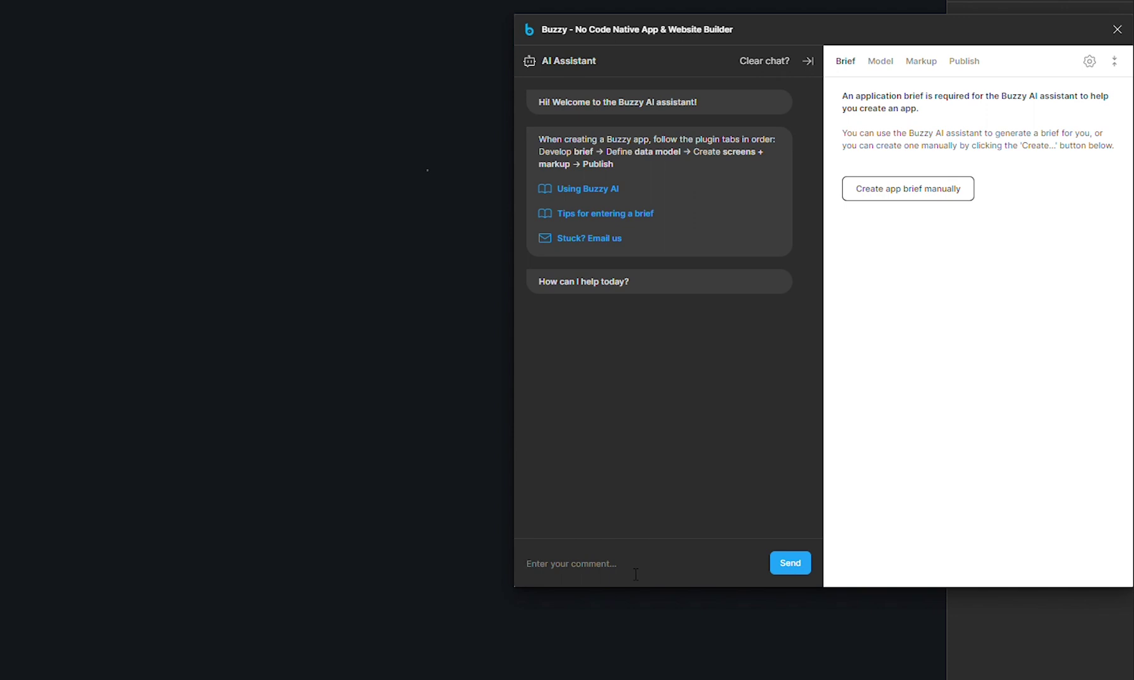
{"action": "type", "text": "Create an app that allows people to plan "}
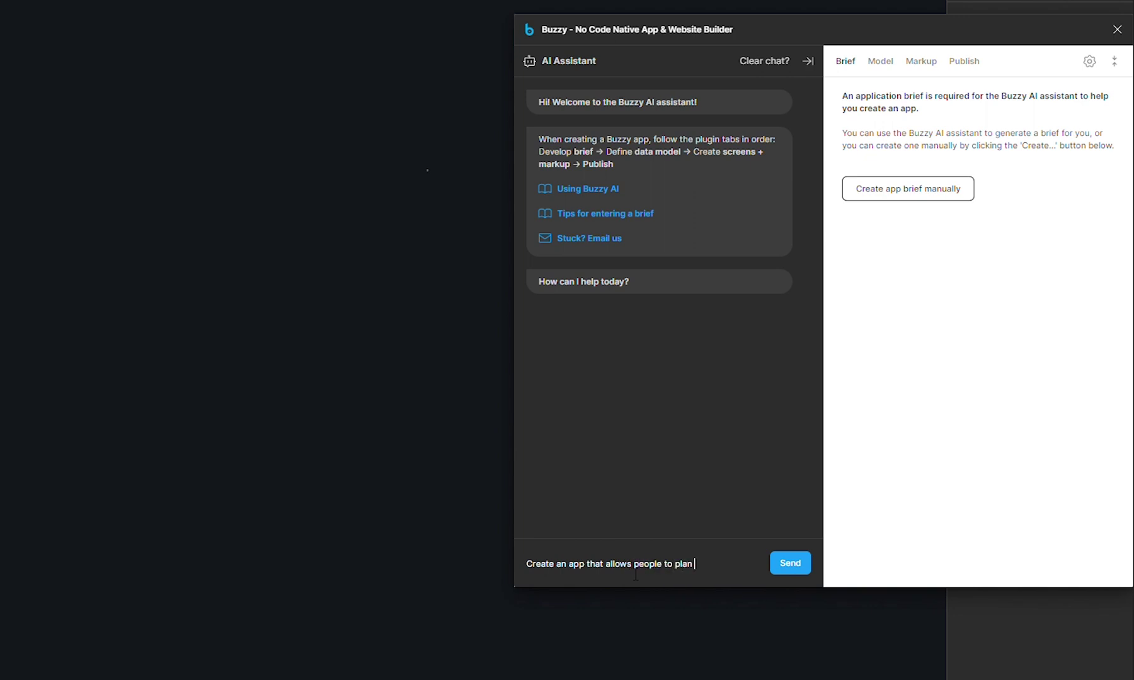
{"action": "type", "text": "events together."}
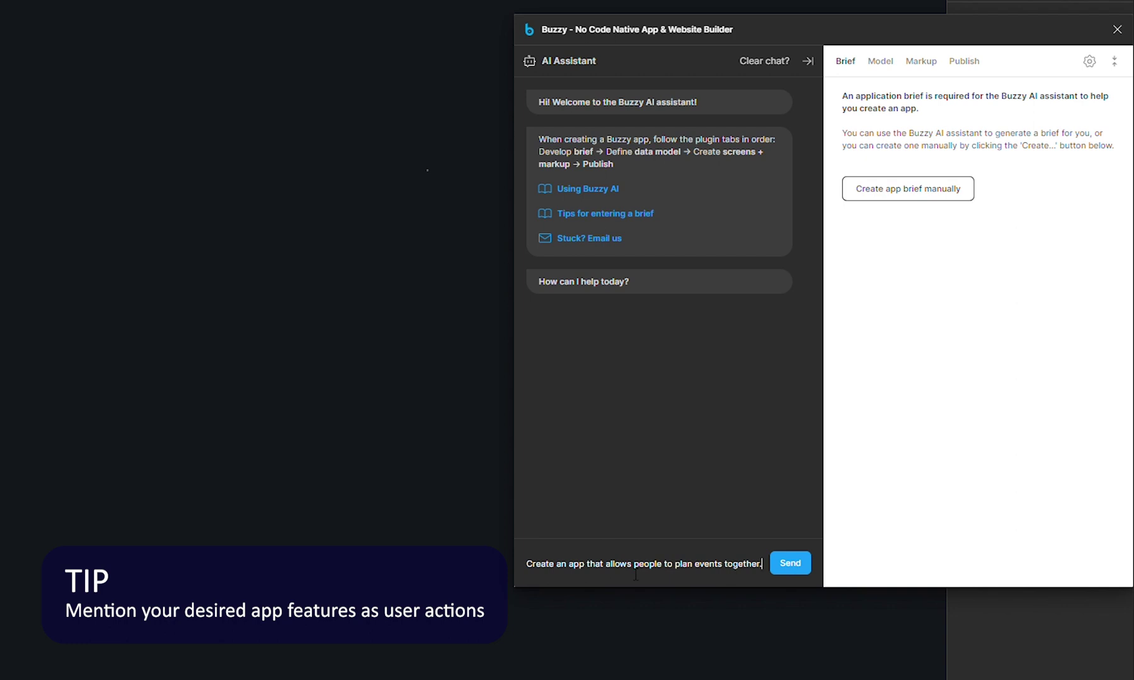
Send a description: users create events, invite others, comment, and multiple users register per event.
{"action": "type", "text": "A user s"}
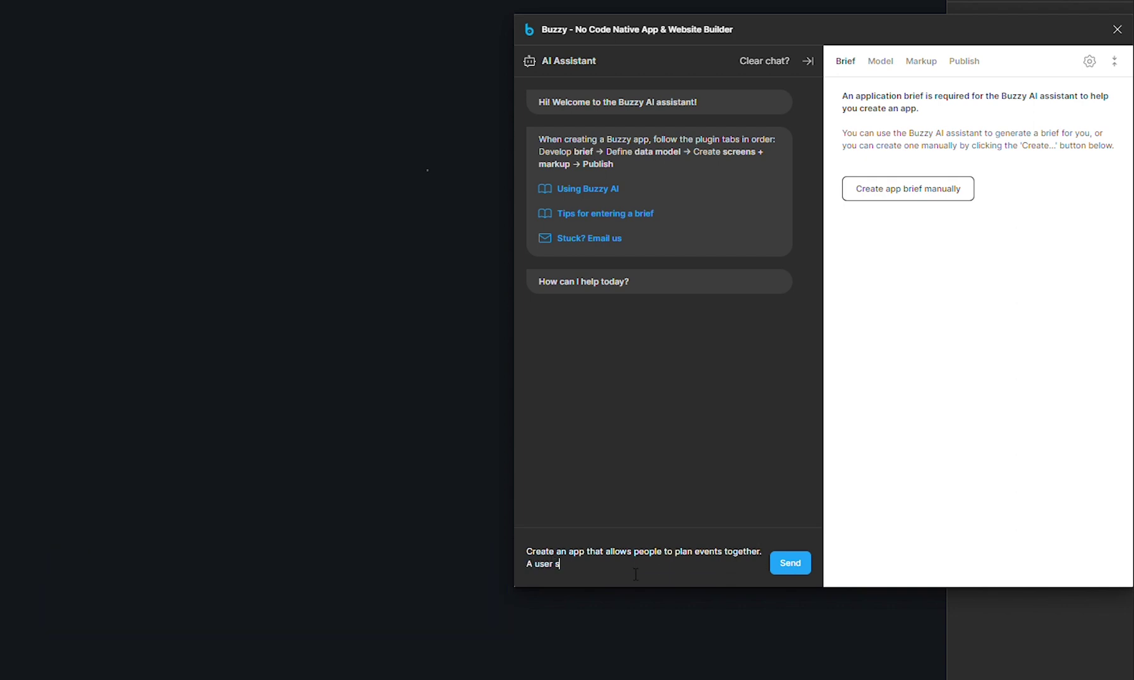
{"action": "key", "text": "BackSpace"}
{"action": "type", "text": "would be able to create their own events"}
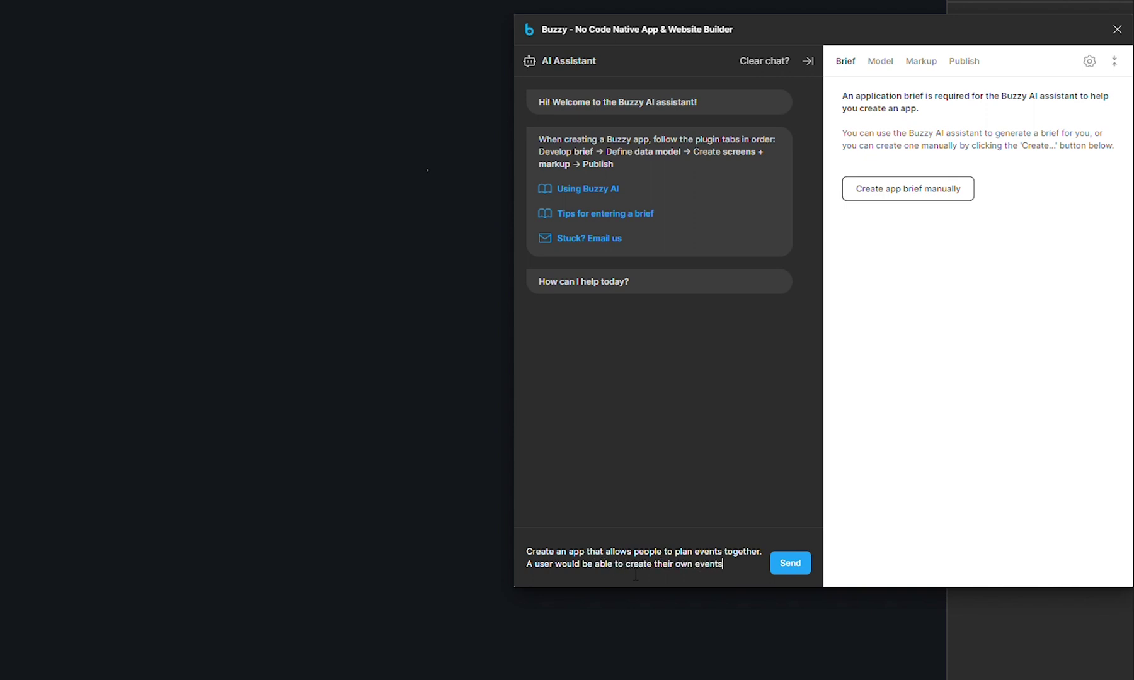
{"action": "type", "text": ", invite other users "}
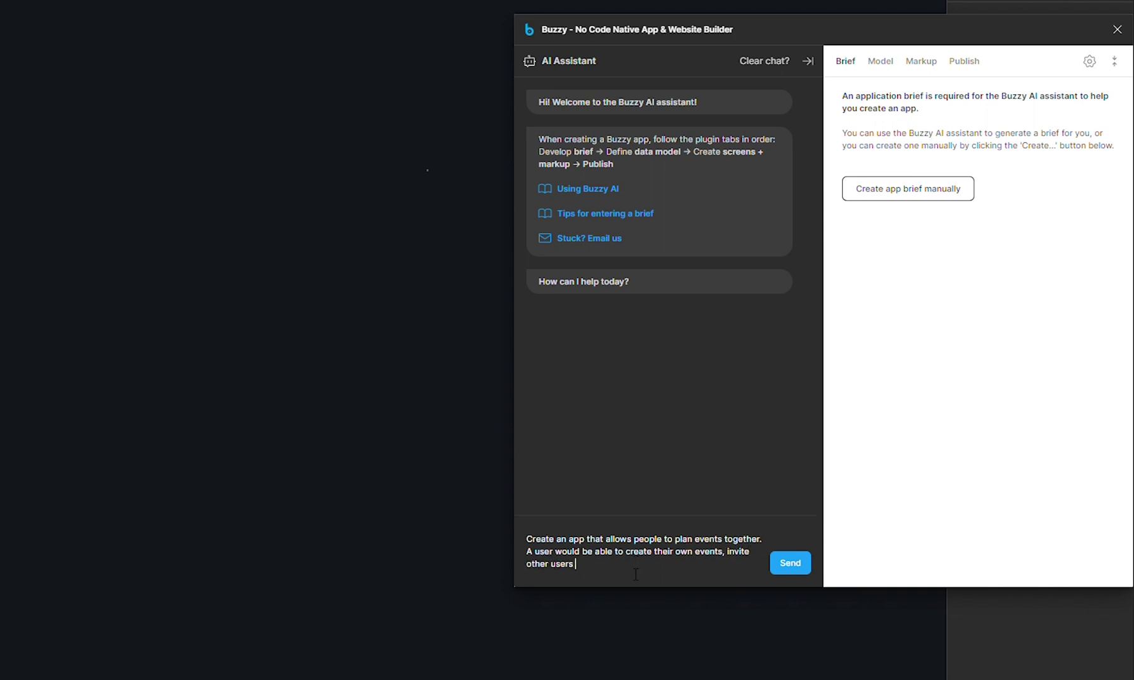
{"action": "type", "text": "and make comments under each event."}
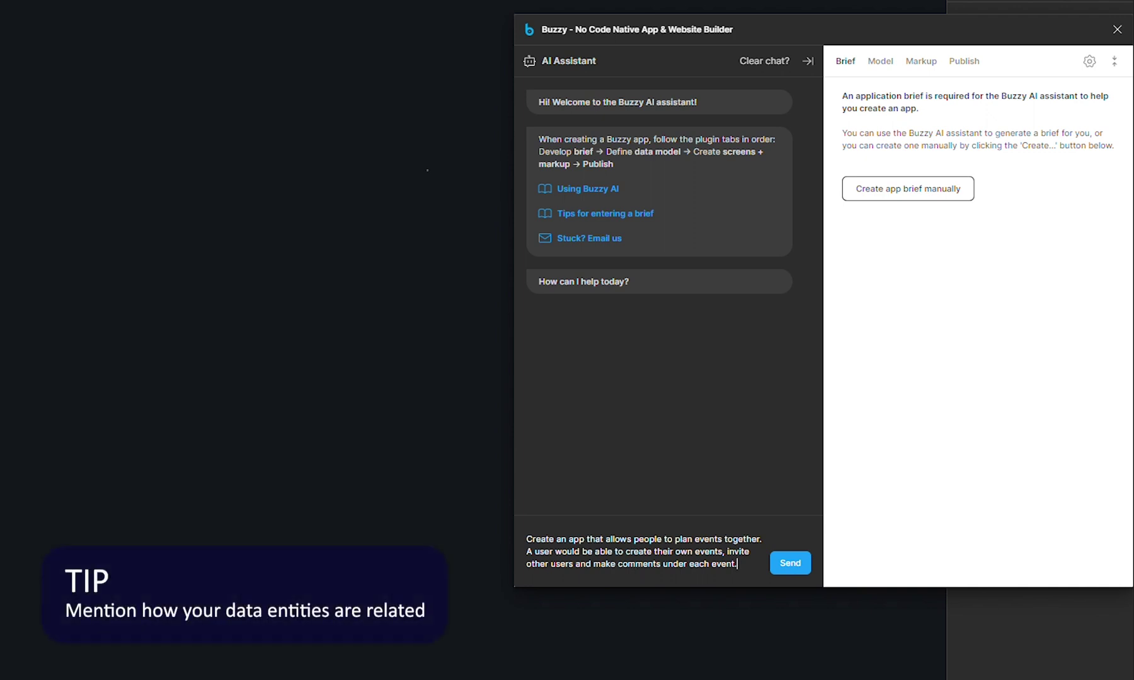
{"action": "type", "text": "Multiple users "}
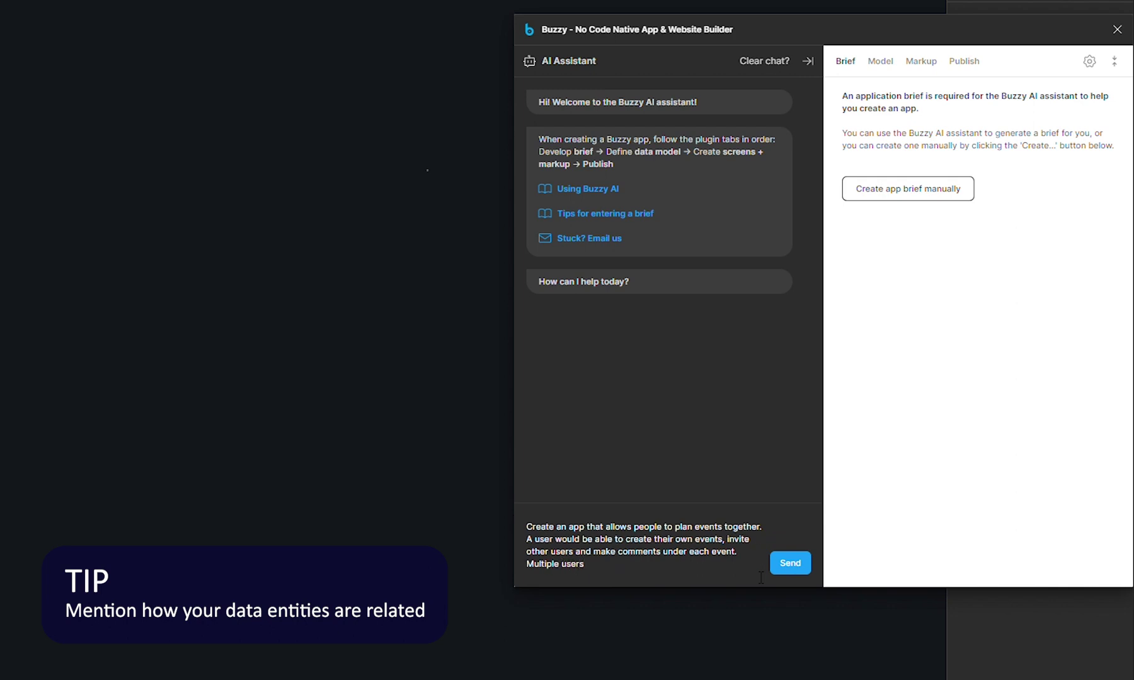
{"action": "type", "text": "could registe"}
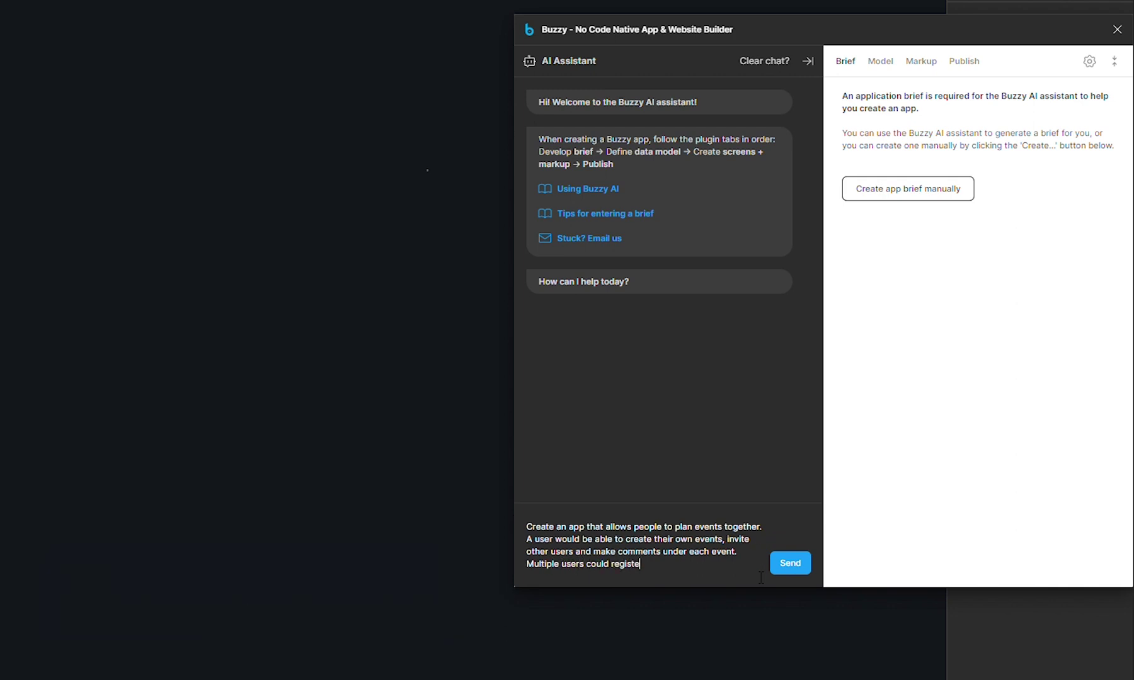
{"action": "type", "text": "r for each event. An event could "}
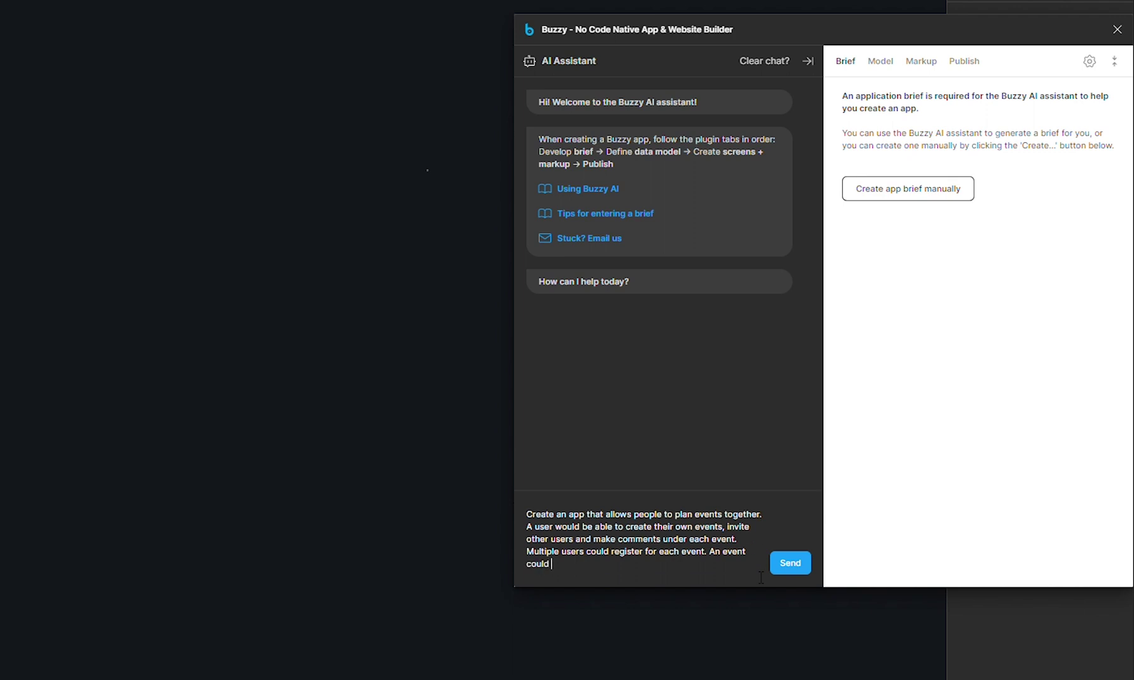
{"action": "type", "text": "have many comments associated with it."}
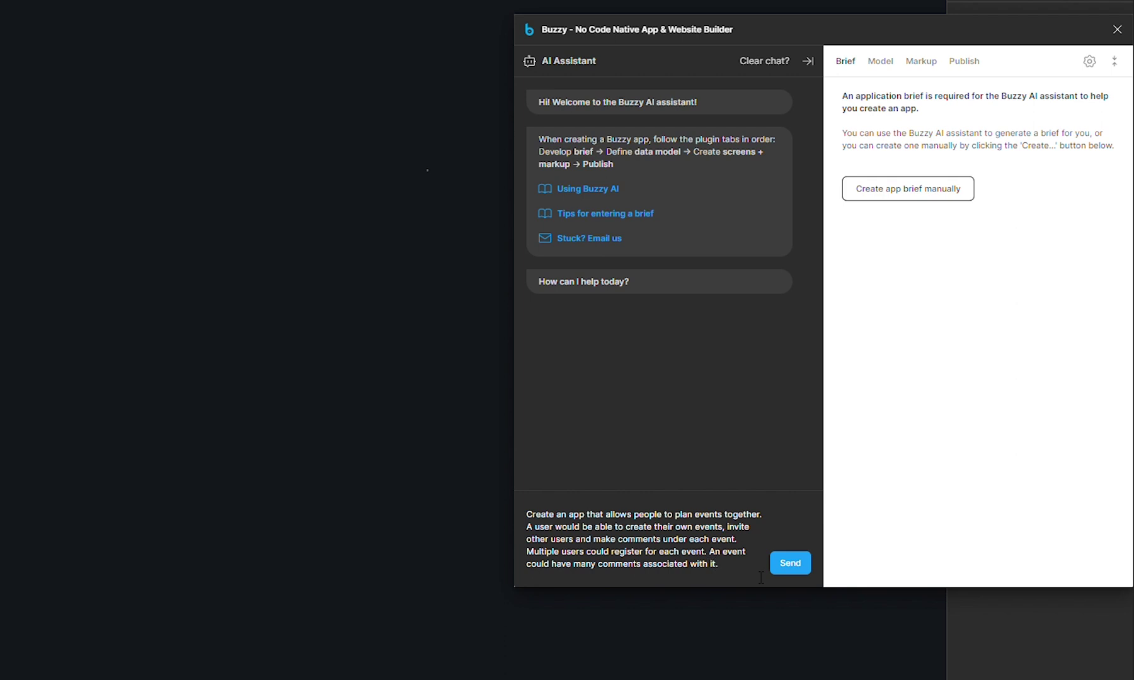
{"action": "type", "text": " Having"}
{"action": "key", "text": "BackSpace"}
{"action": "key", "text": "BackSpace"}
{"action": "key", "text": "BackSpace"}
{"action": "key", "text": "BackSpace"}
{"action": "key", "text": "BackSpace"}
{"action": "key", "text": "BackSpace"}
{"action": "key", "text": "BackSpace"}
{"action": "left_click", "coordinate": [793, 570]}
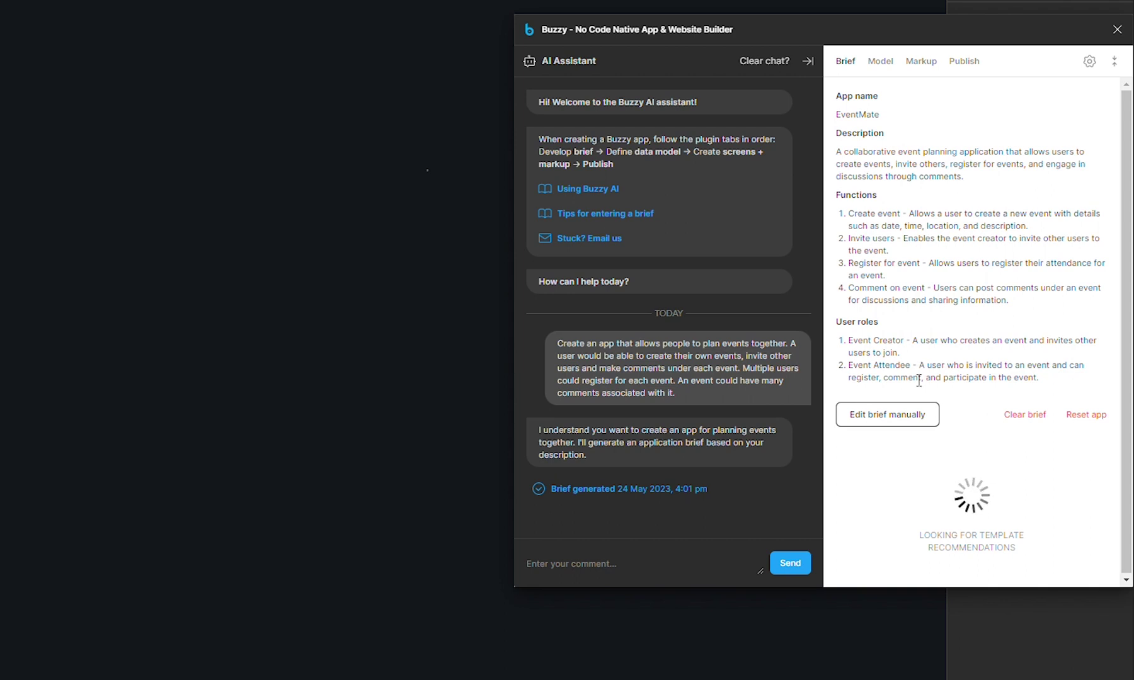
Make the generated EventMate brief's name, description, functions and roles fields editable.
{"action": "left_click", "coordinate": [904, 426]}
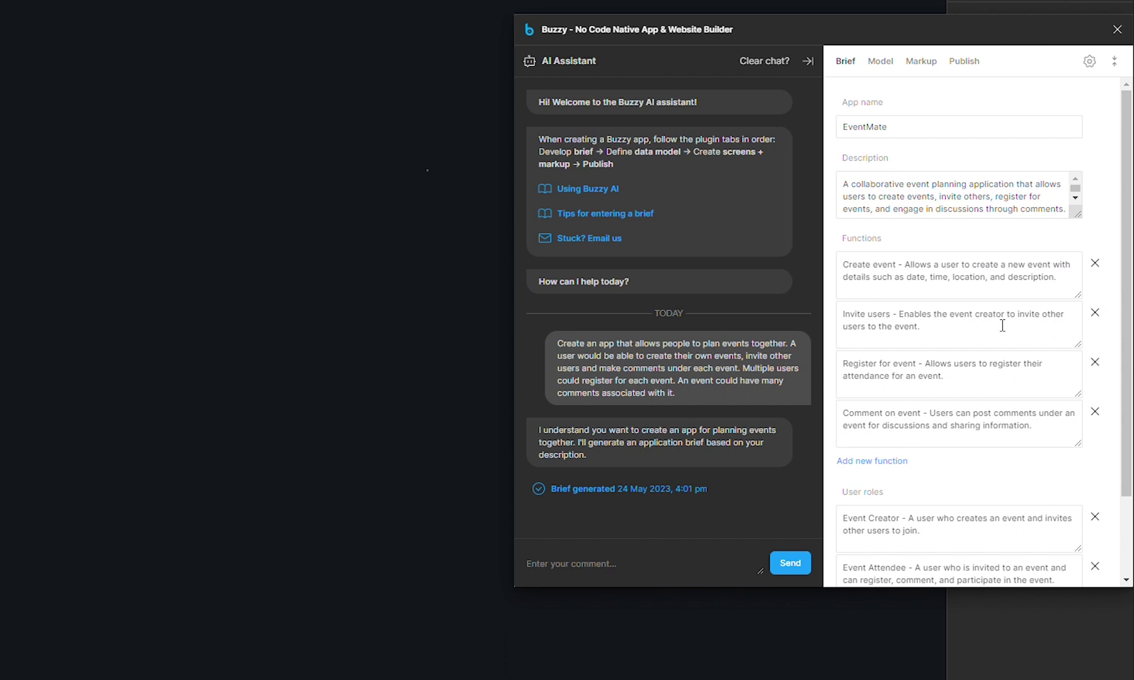
{"action": "scroll", "coordinate": [1020, 343], "scroll_direction": "down", "scroll_amount": 2}
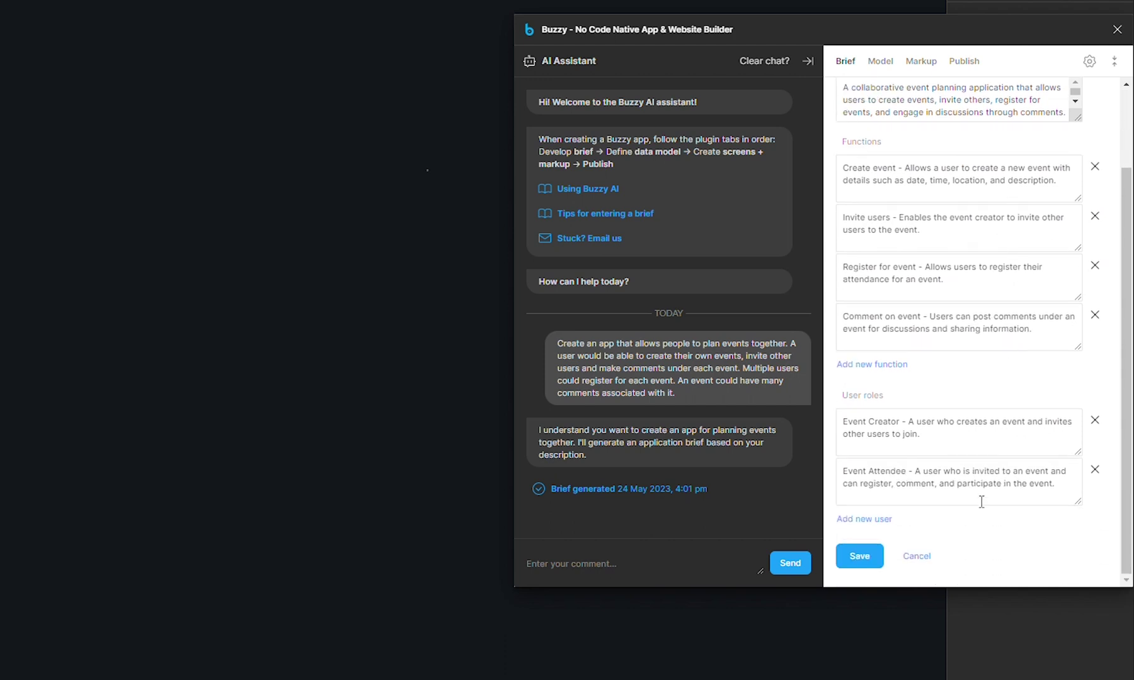
{"action": "left_click", "coordinate": [919, 554]}
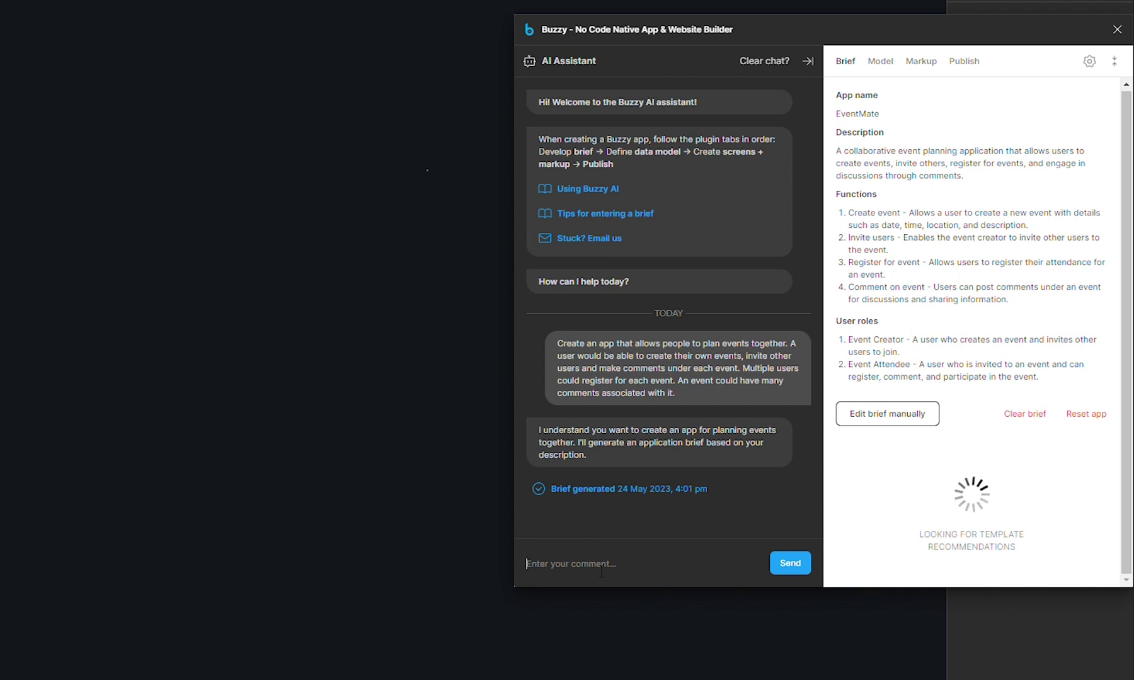
Ask the assistant to change the app name to Bookify and view the template suggestions.
{"action": "type", "text": "Change the app name to "}
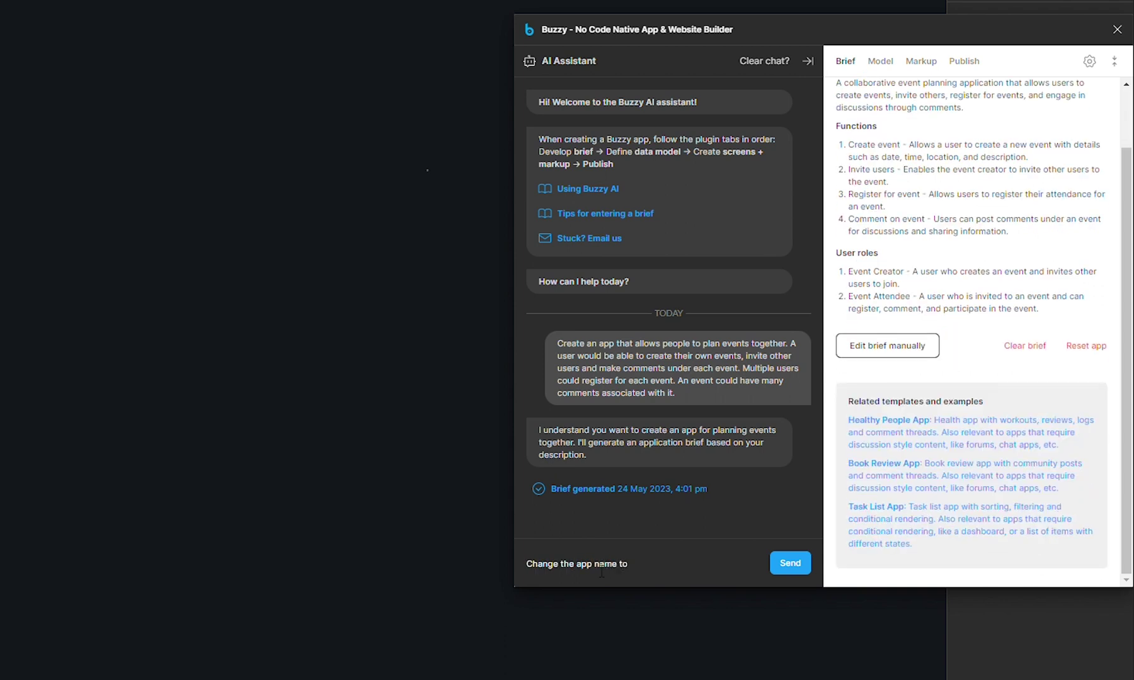
{"action": "type", "text": "Bookify"}
{"action": "left_click", "coordinate": [786, 562]}
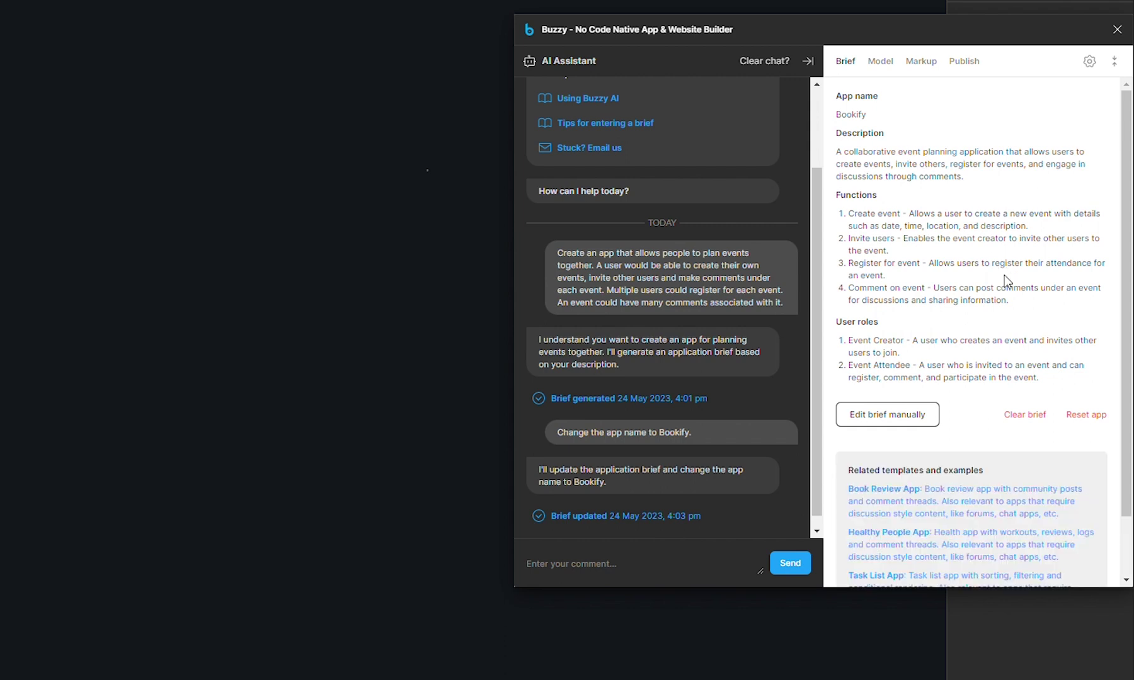
{"action": "scroll", "coordinate": [1008, 280], "scroll_direction": "down", "scroll_amount": 1}
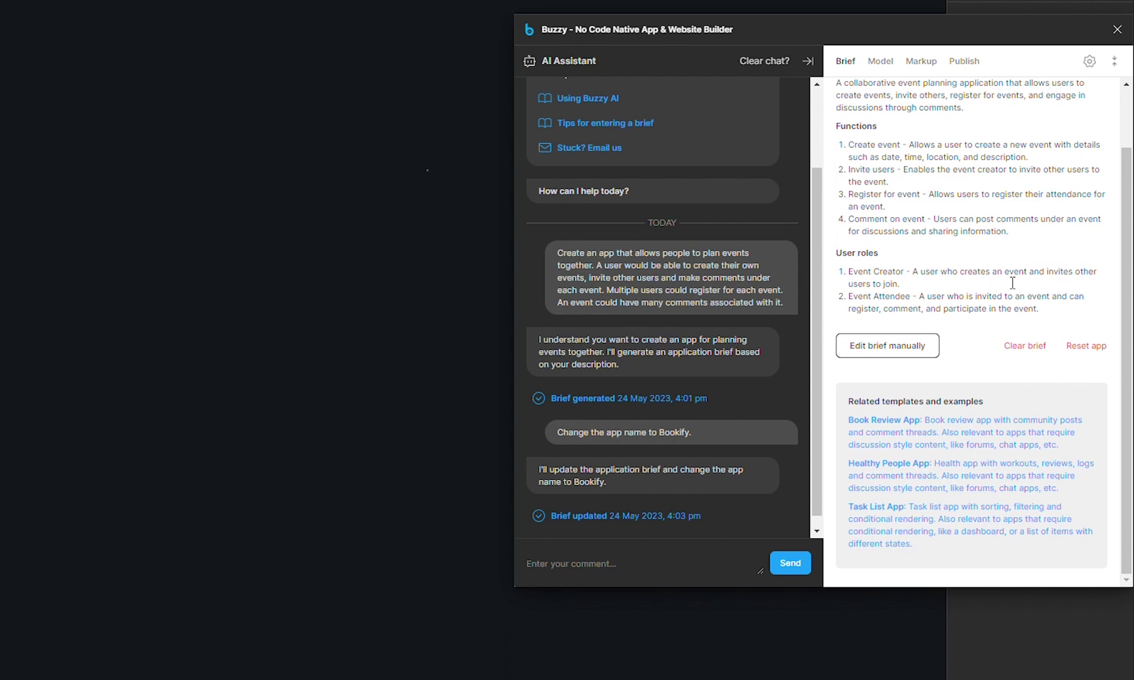